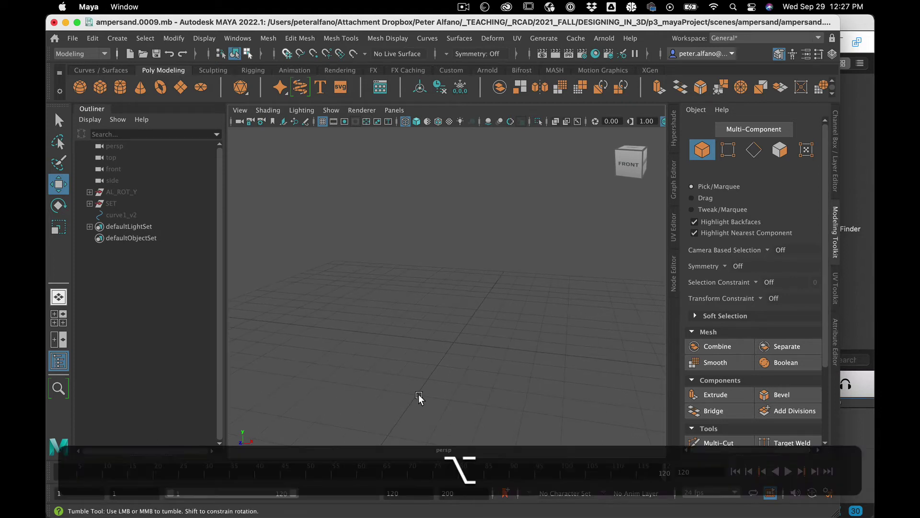
Step: Switch the viewport to the front orthographic camera and zoom in
mouse_move(419, 394)
left_mouse_down("alt")
mouse_move(441, 392)
mouse_move(432, 389)
left_mouse_up("alt")
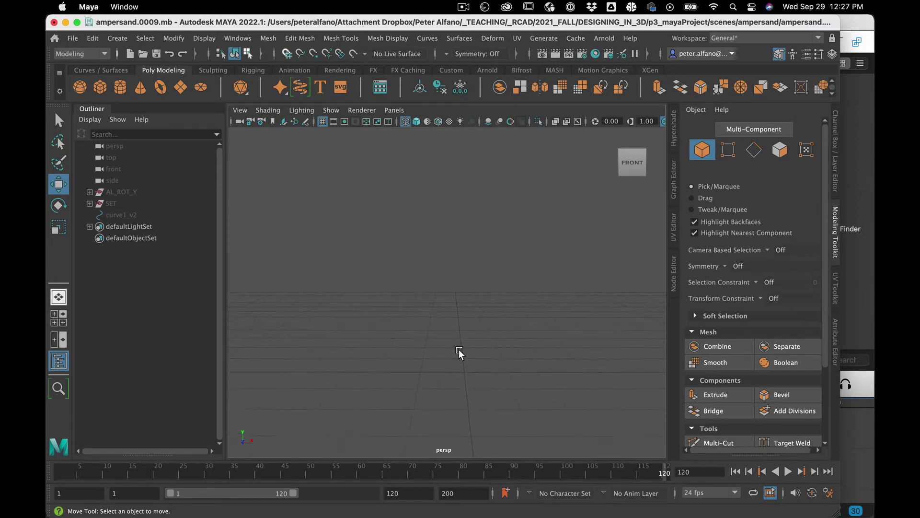
left_click_drag(459, 349, 457, 345, "alt")
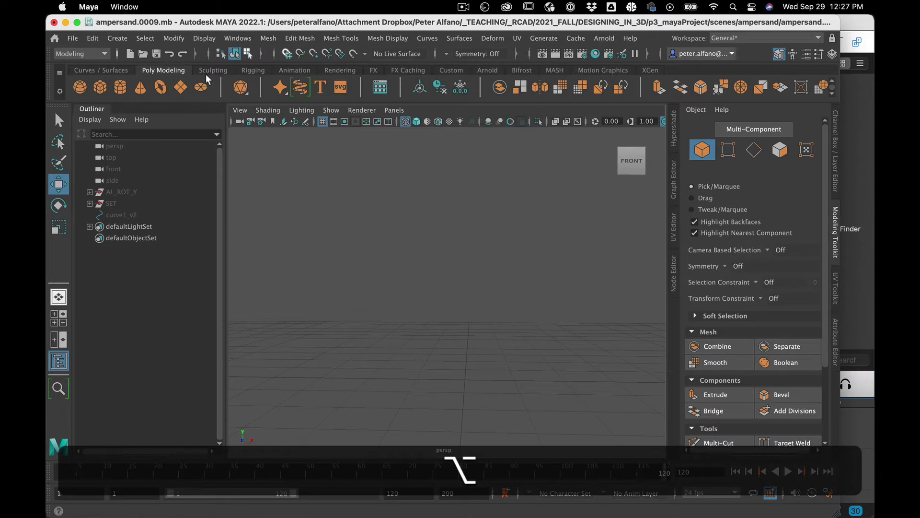
left_click(117, 39)
left_click(119, 40)
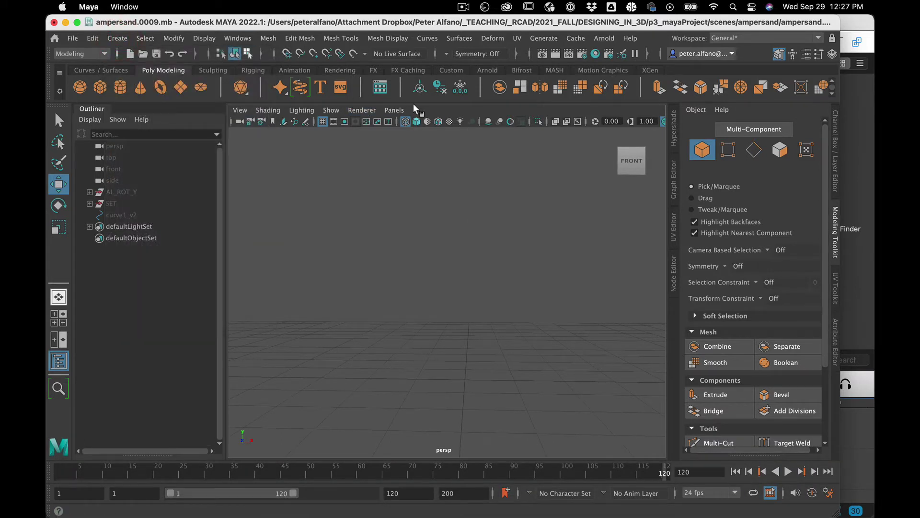
left_click(402, 113)
mouse_move(448, 144)
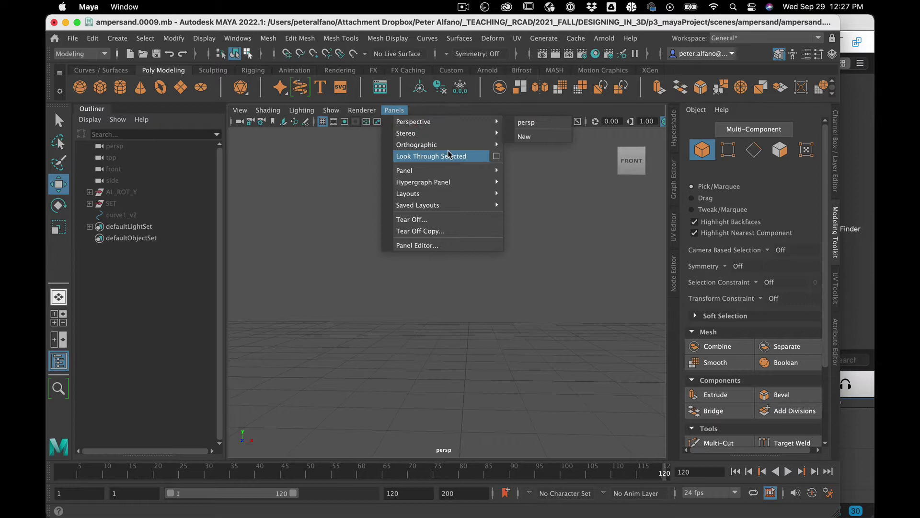
left_click(545, 146)
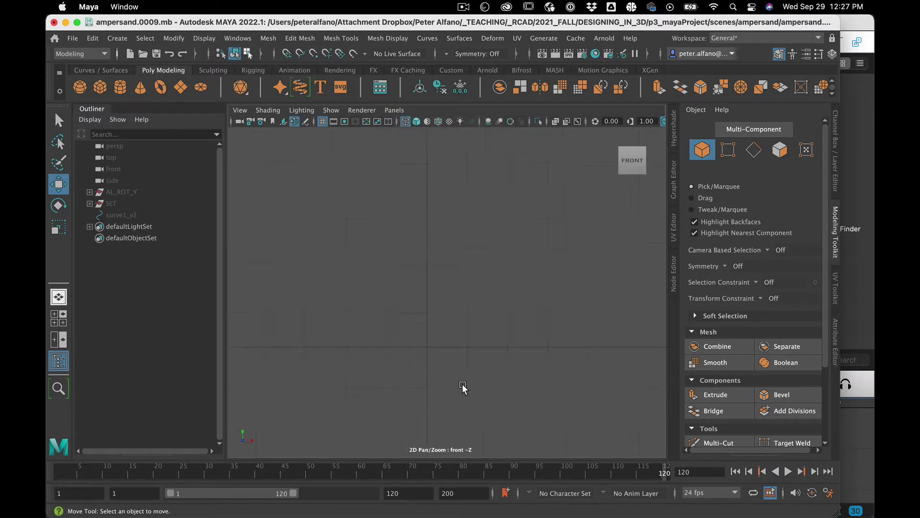
scroll(459, 379, "up", 3)
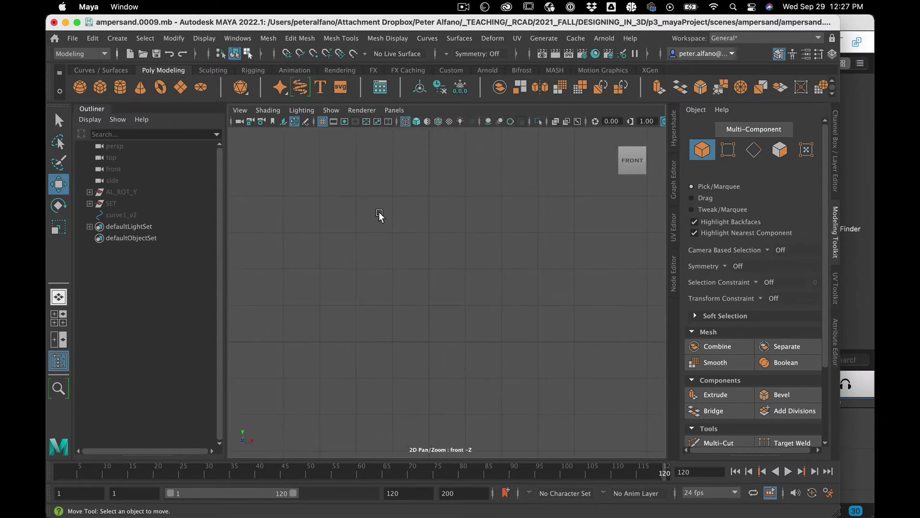
Step: Set the CV Curve Tool options to 3 Cubic degree and close its settings window
left_click(117, 38)
mouse_move(169, 72)
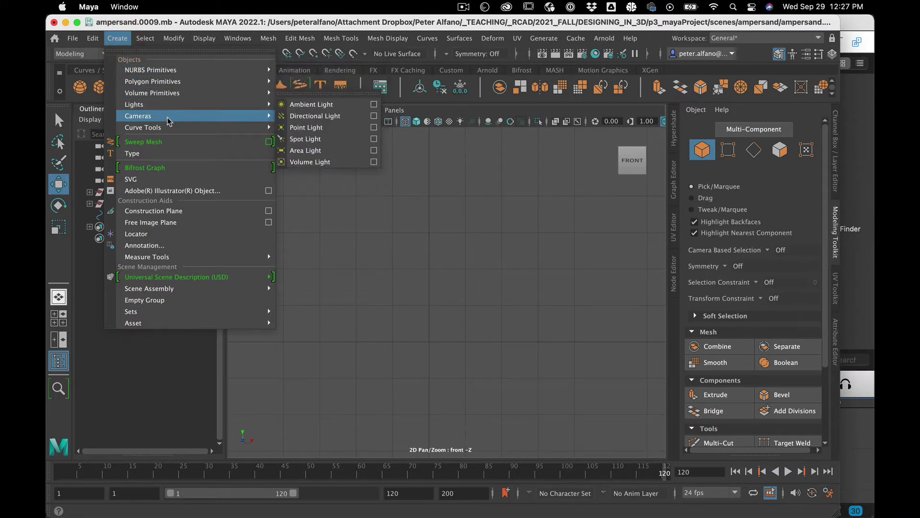
mouse_move(172, 128)
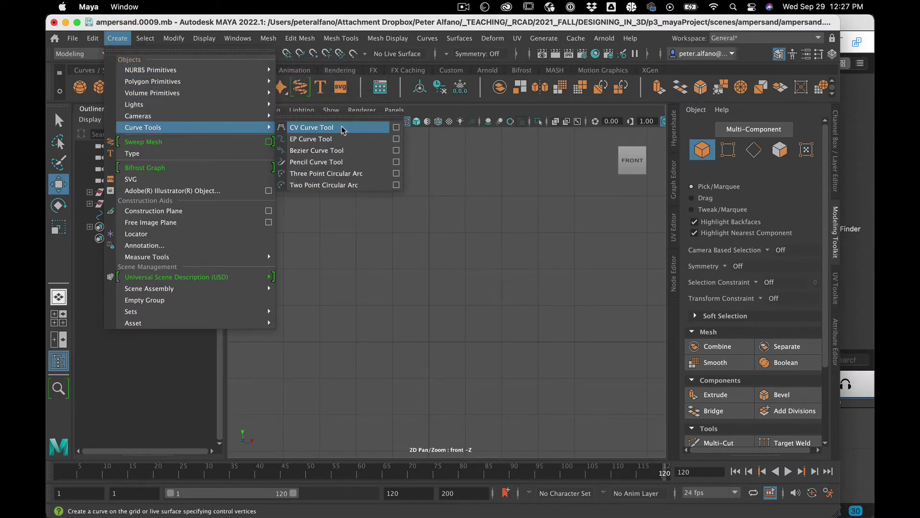
left_click(396, 127)
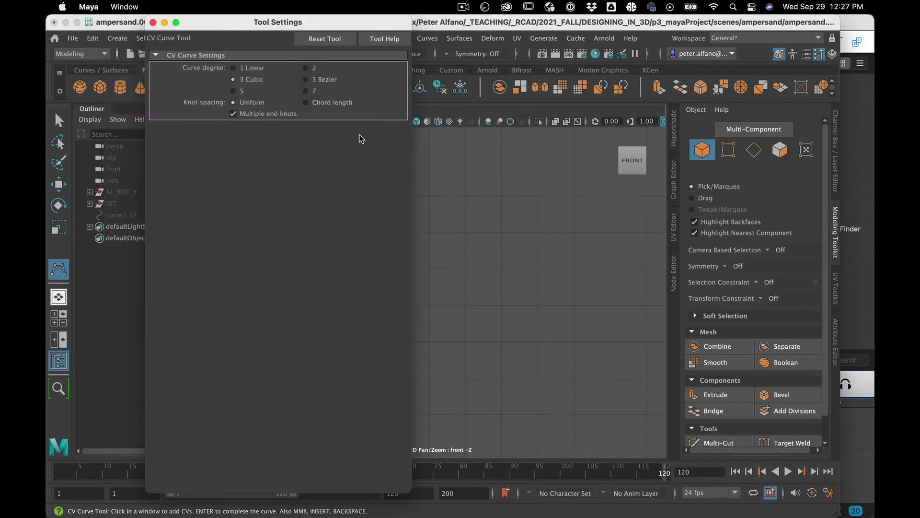
left_click(245, 70)
left_click(247, 79)
left_click_drag(189, 23, 167, 82)
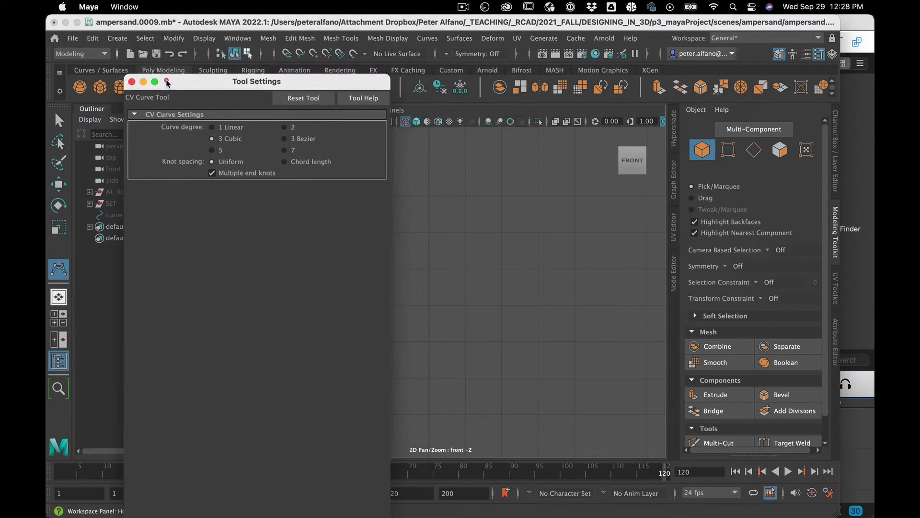
left_click(131, 82)
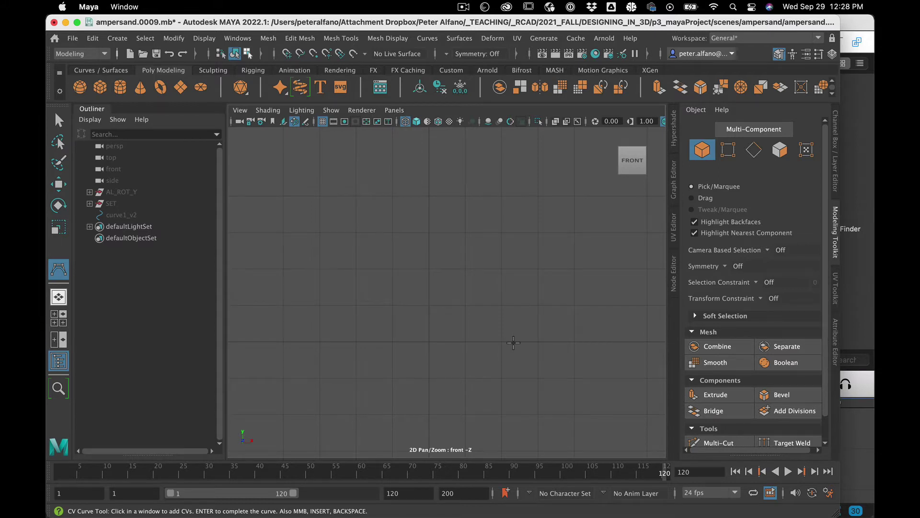
Step: Place CVs from the lower right, up-left and around the ampersand's upper loop
left_click(513, 342)
left_click(461, 300)
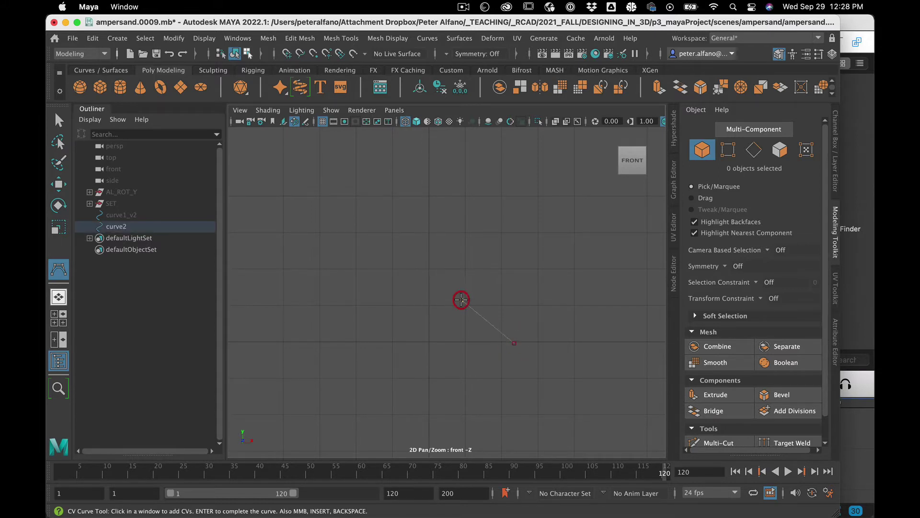
left_click(407, 259)
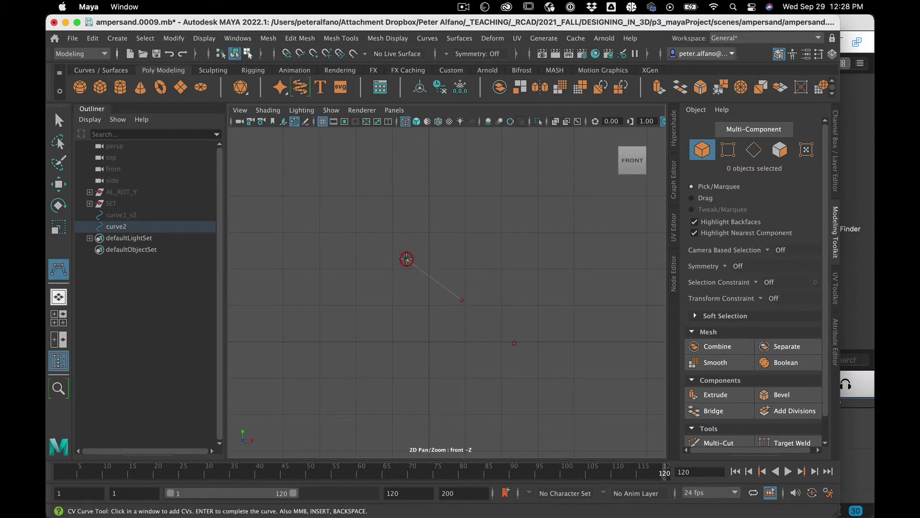
left_click(385, 236)
left_click(379, 217)
left_click(417, 189)
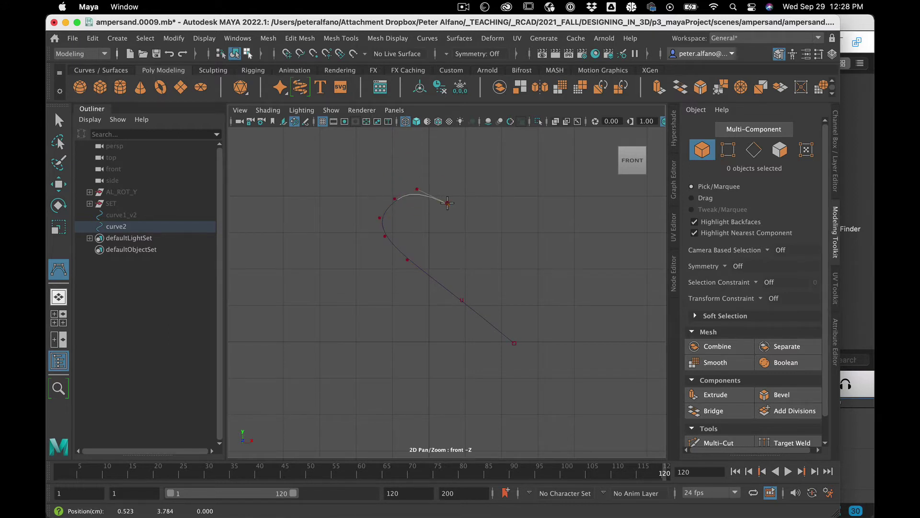
left_click(448, 204)
left_click(453, 218)
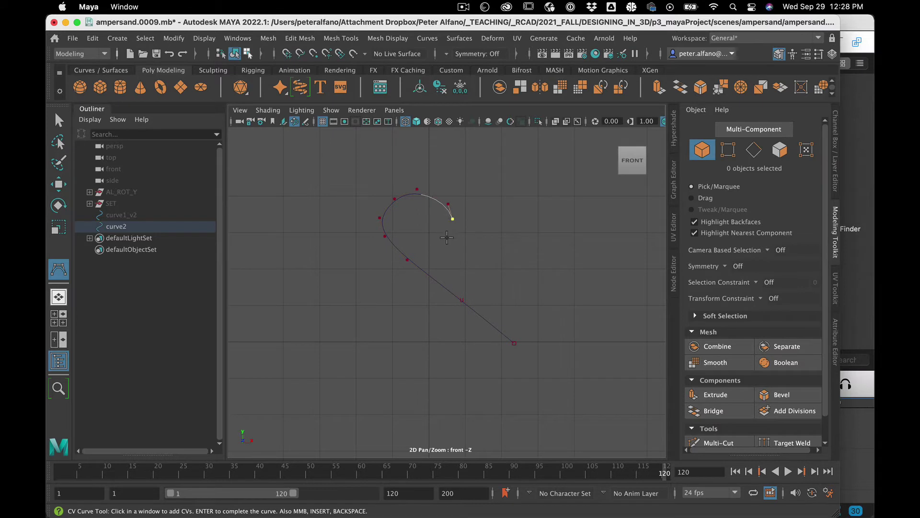
Step: Continue CVs through the crossing, lower bowl and rising tail, then finish the curve
left_click(444, 240)
left_click(417, 258)
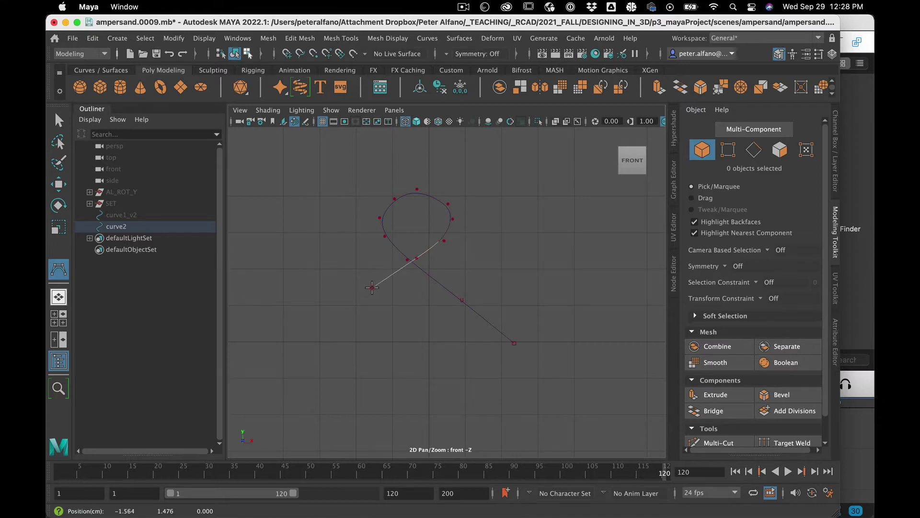
left_click(373, 287)
left_click(354, 305)
left_click(374, 329)
left_click(420, 345)
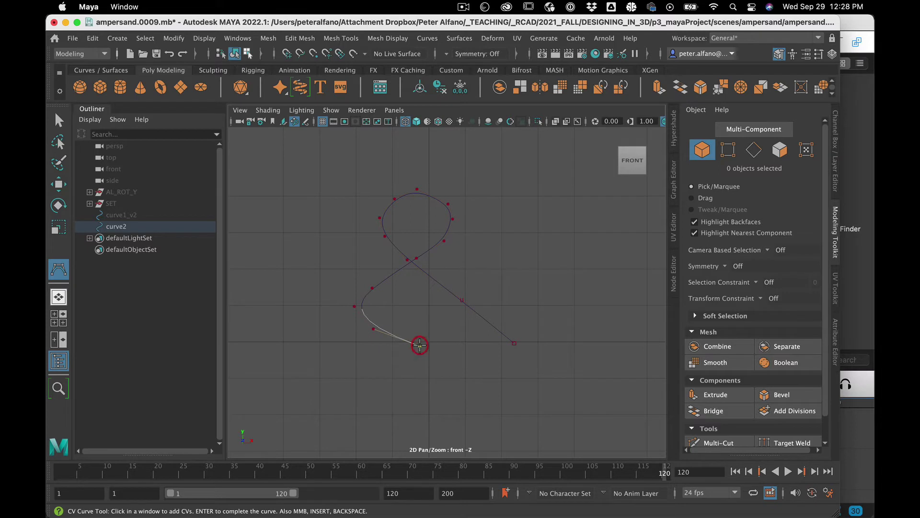
left_click(446, 330)
left_click(471, 303)
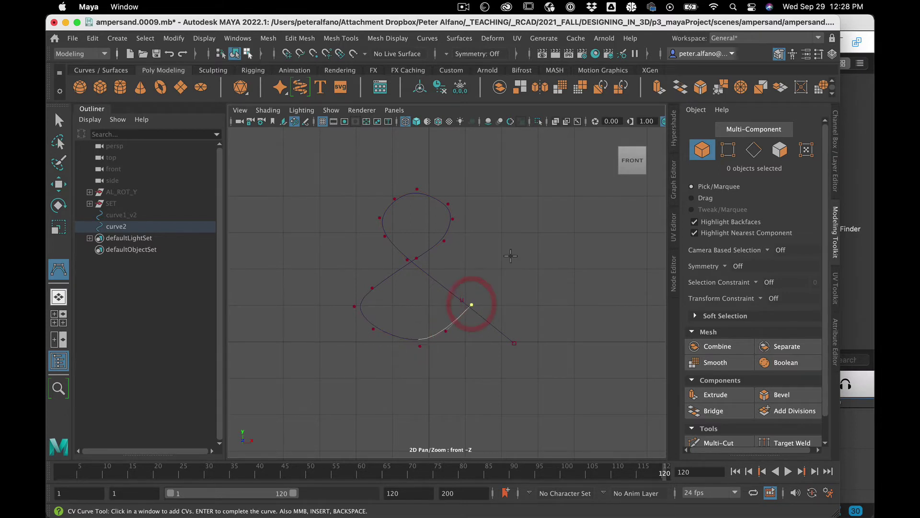
left_click(496, 267)
key("Return")
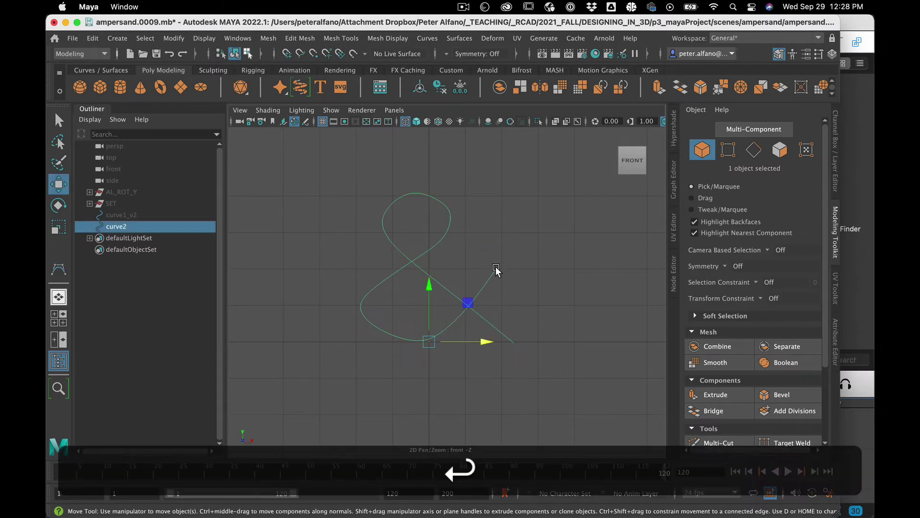
Step: Show curve2's CVs and adjust control vertices on the upper loop and lower-left bowl
right_click_drag(439, 246, 383, 228)
left_click_drag(383, 180, 415, 190)
left_click(455, 183)
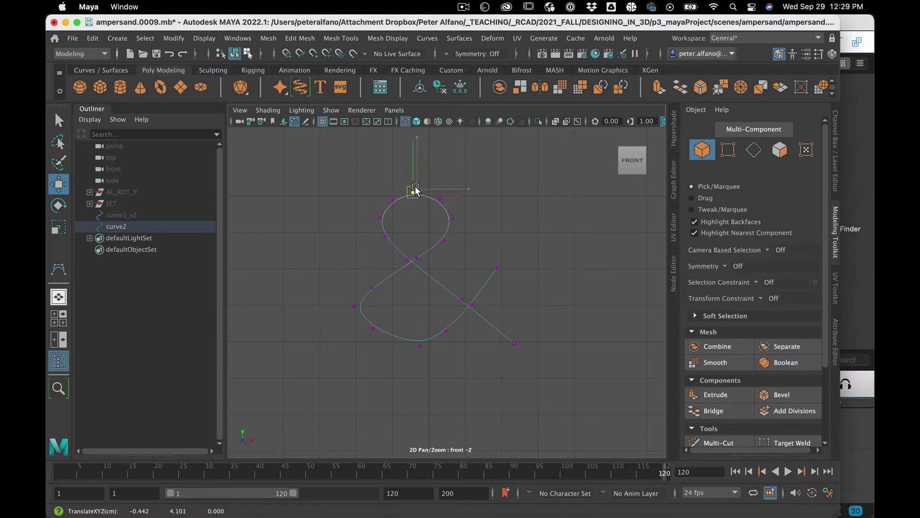
left_click_drag(359, 270, 379, 271)
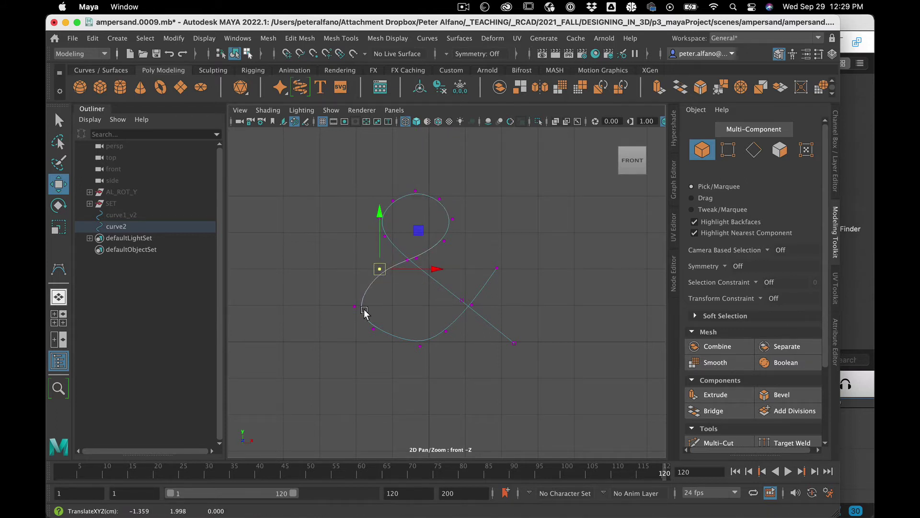
left_click_drag(355, 324, 381, 341)
left_click_drag(442, 354, 414, 349)
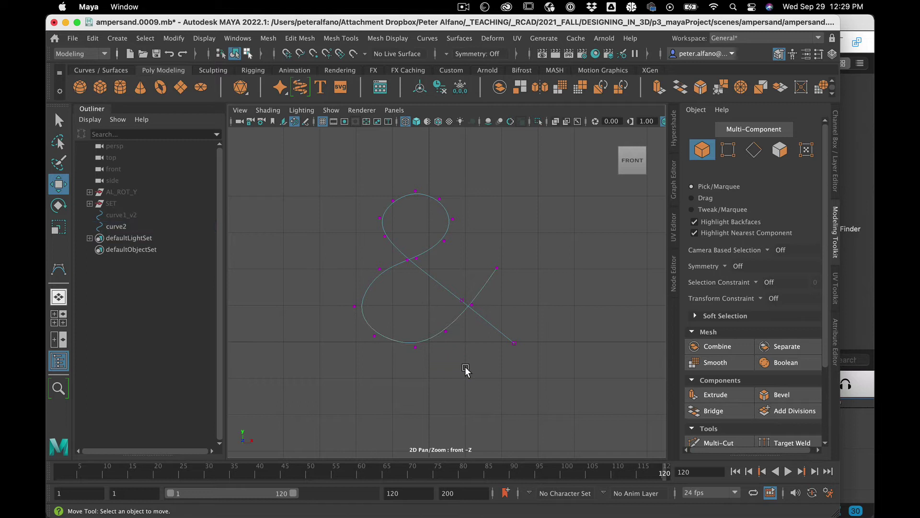
left_click_drag(465, 372, 445, 314)
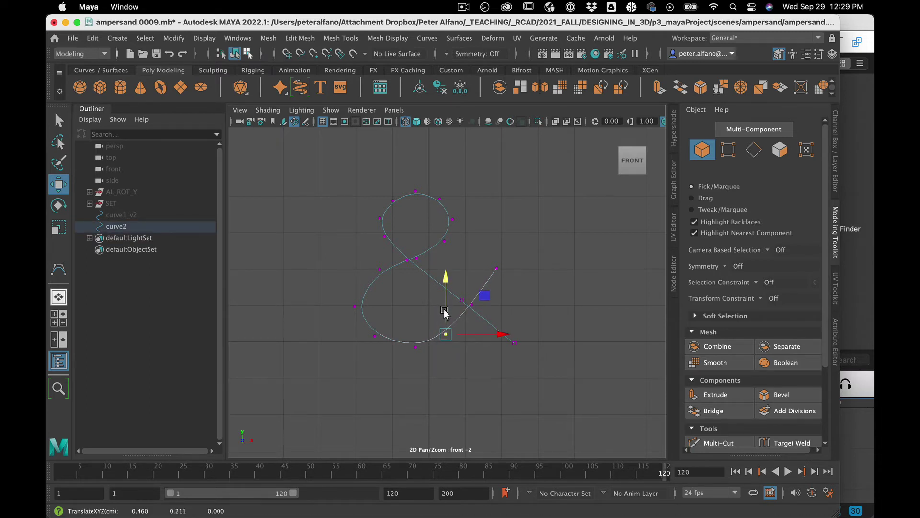
Step: Slide the CV where the strokes cross sideways along X, then deselect it
left_click(482, 258)
left_click(468, 303)
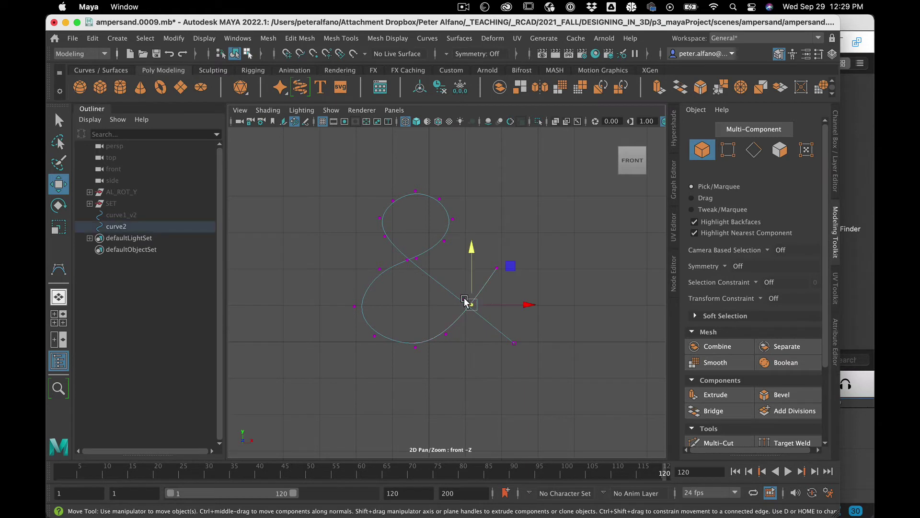
left_click_drag(525, 307, 519, 304)
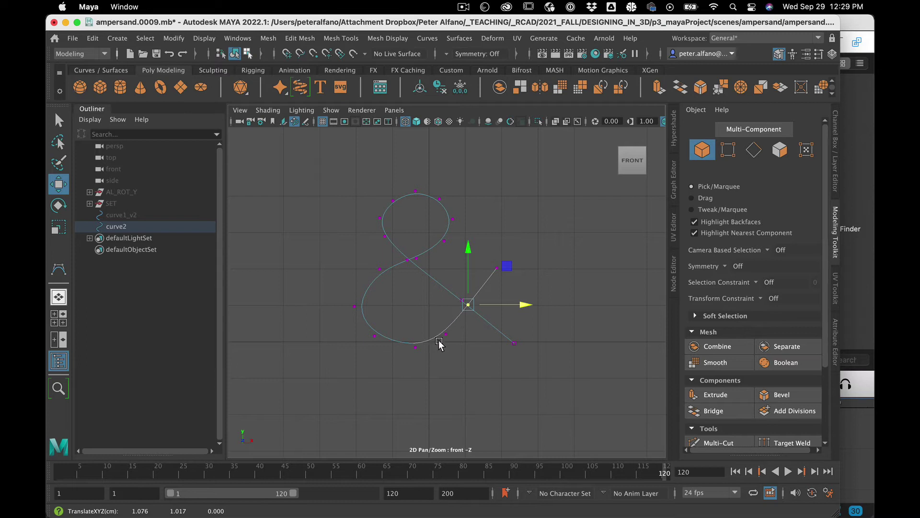
left_click(528, 240)
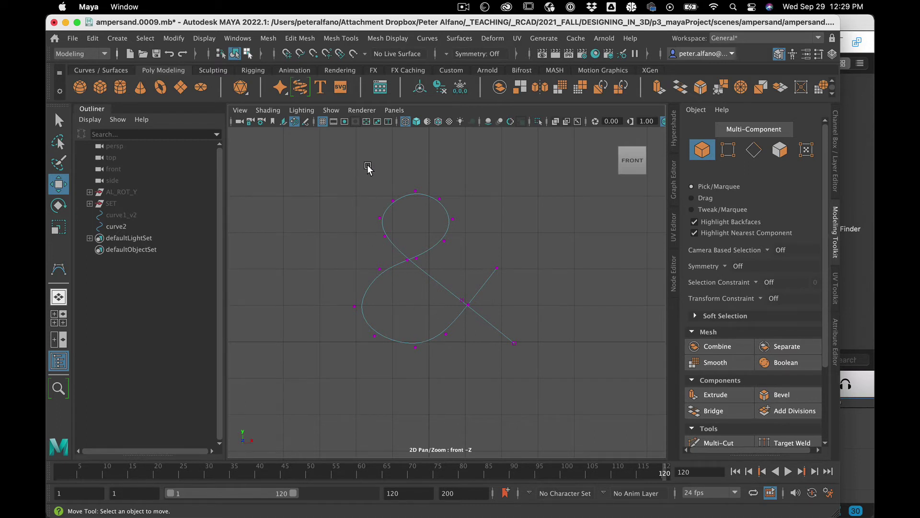
Step: Scale the upper loop's top CVs vertically to flatten them, then undo the scaling
left_click_drag(368, 166, 465, 206)
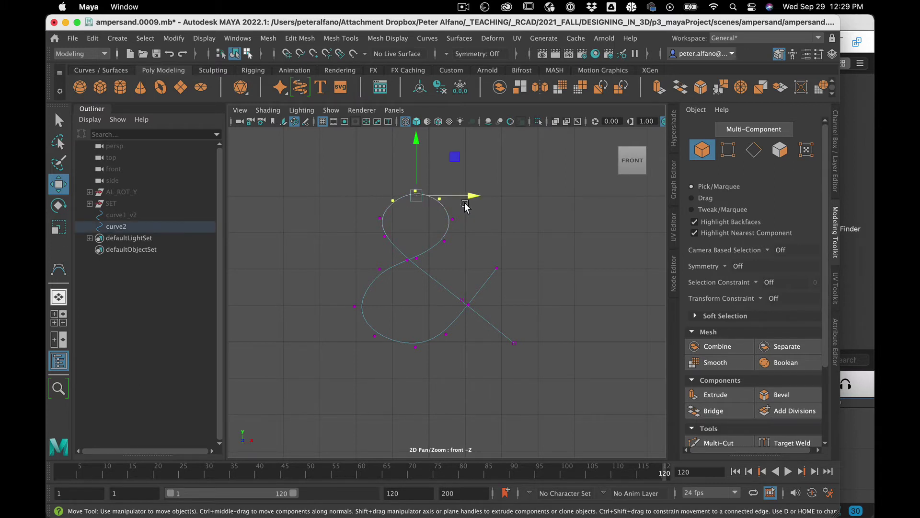
key("r")
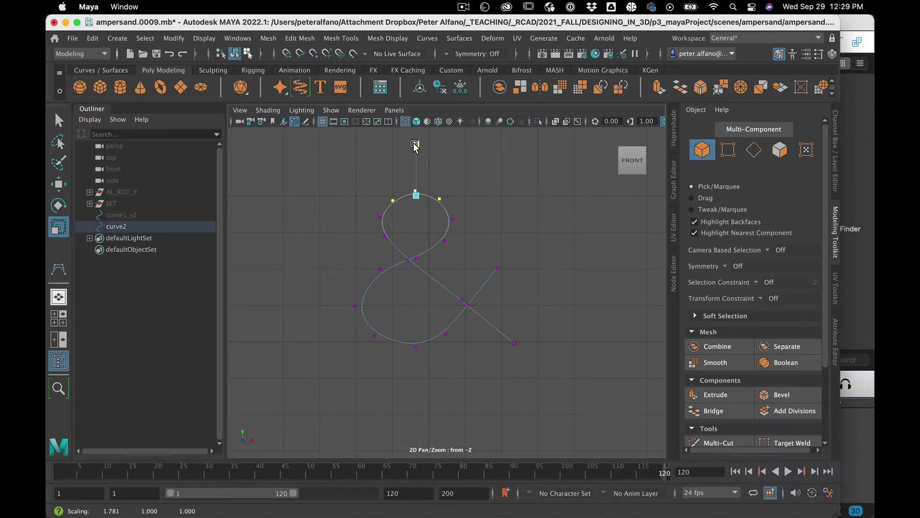
left_click_drag(416, 144, 413, 178)
left_click(511, 226)
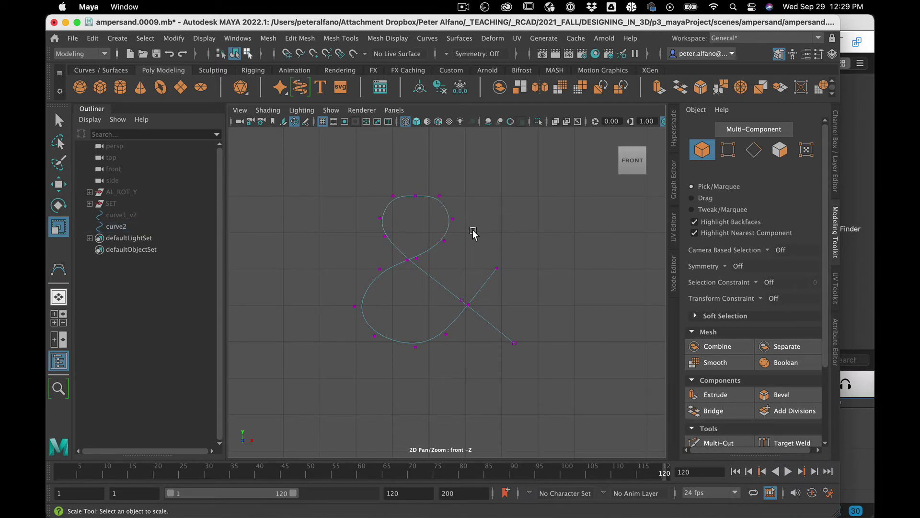
left_click_drag(473, 233, 452, 179)
key("w")
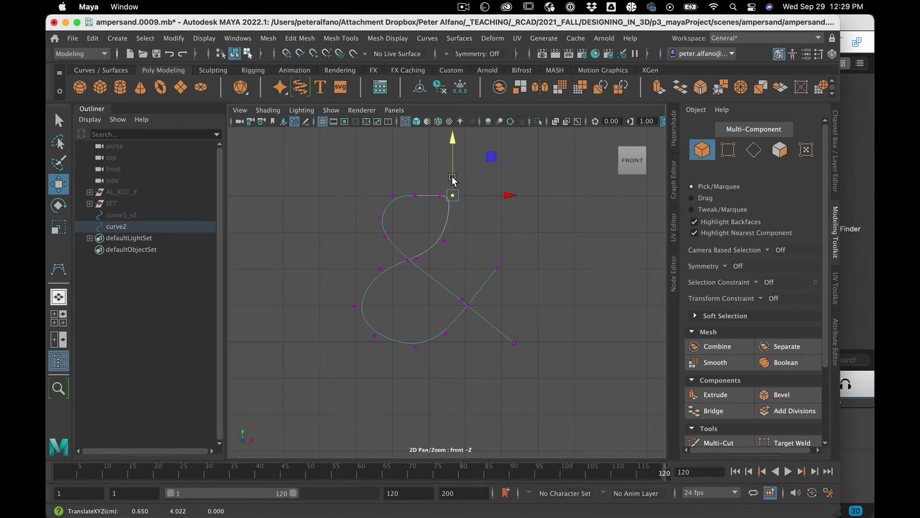
left_click_drag(333, 172, 496, 206)
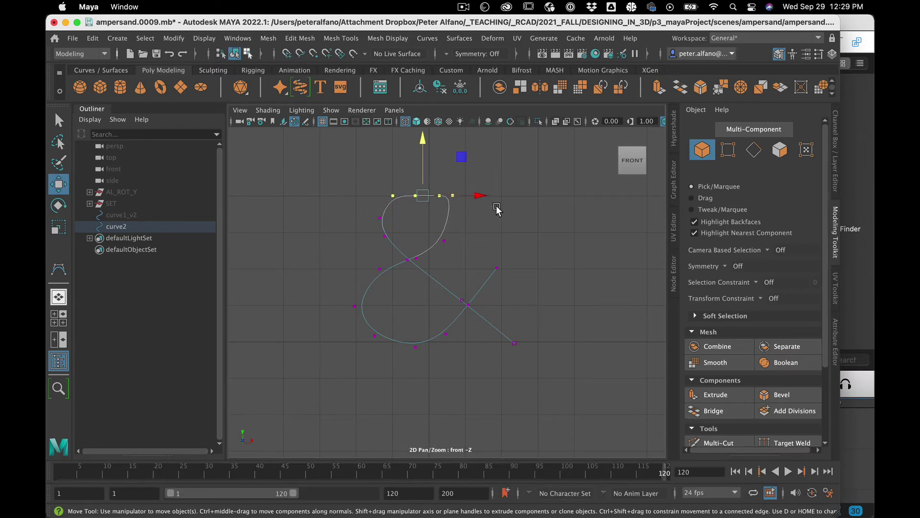
key("r")
left_click_drag(421, 140, 418, 181)
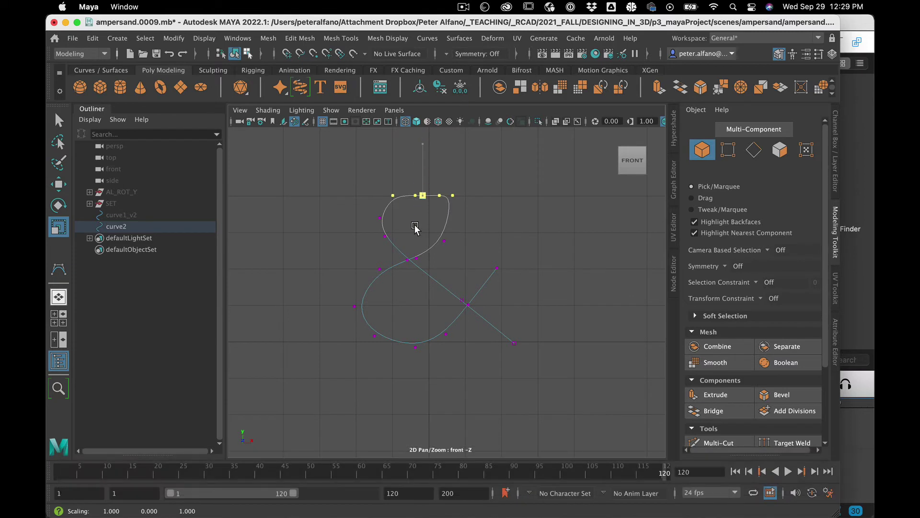
left_click(461, 235)
key("z")
key("z")
key("z")
key("z")
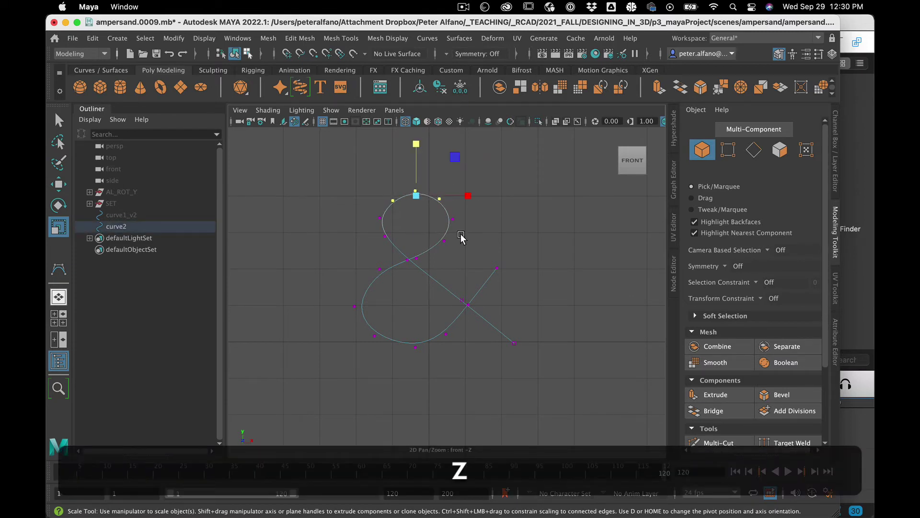
left_click(483, 232)
Step: Move the lower bowl's left CV up and the loop's left CV up and left
mouse_move(366, 183)
left_mouse_down()
mouse_move(412, 221)
mouse_move(362, 202)
left_mouse_up()
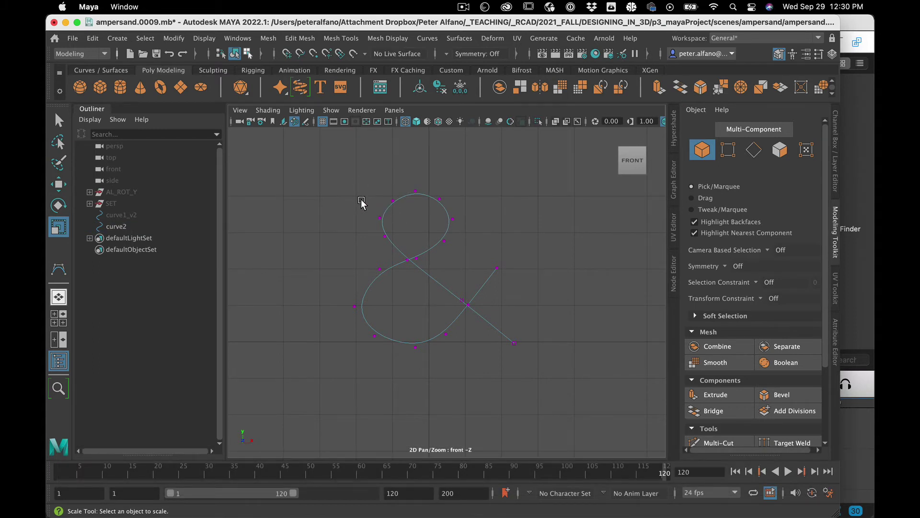
left_click_drag(333, 250, 352, 337)
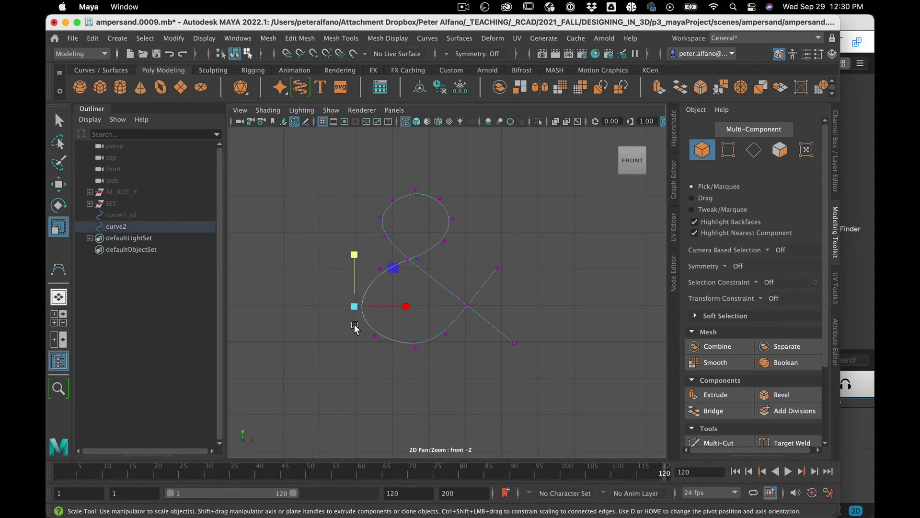
key("w")
left_click_drag(353, 307, 364, 302)
left_click(412, 225)
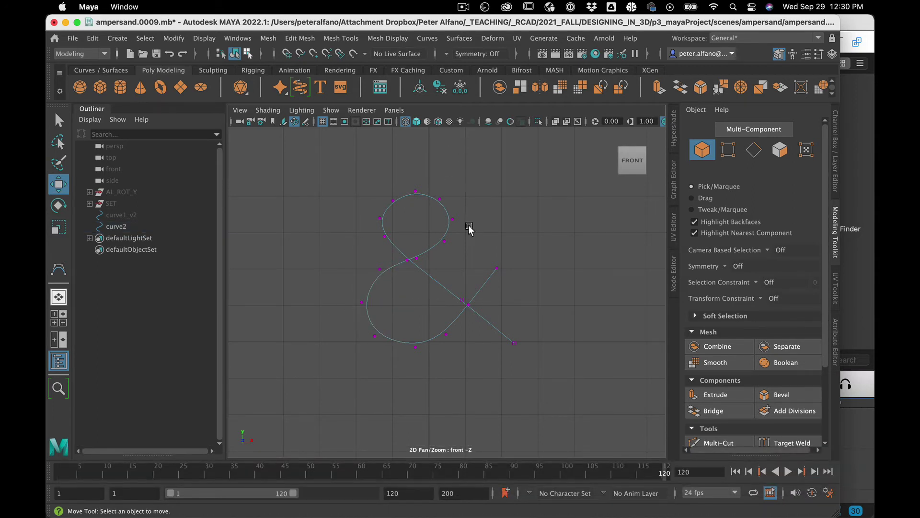
mouse_move(472, 233)
left_mouse_down()
mouse_move(437, 213)
mouse_move(458, 221)
left_mouse_up()
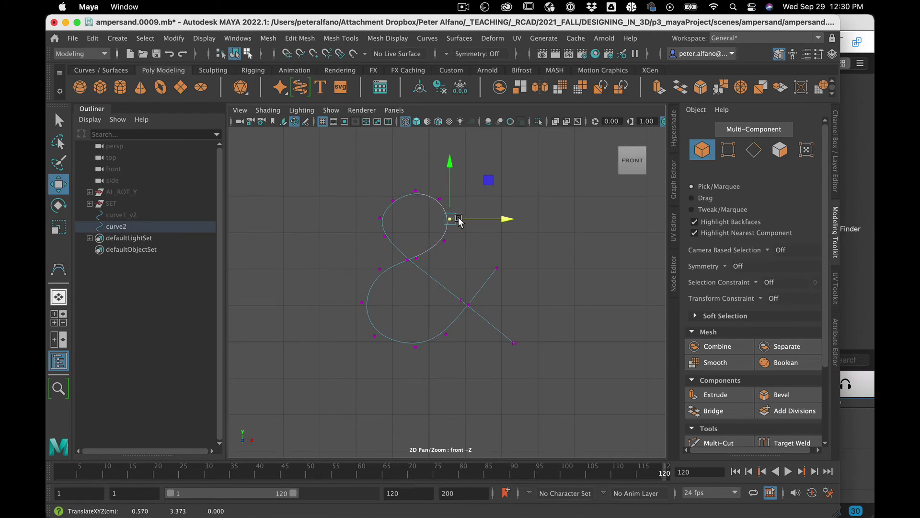
left_click(388, 240)
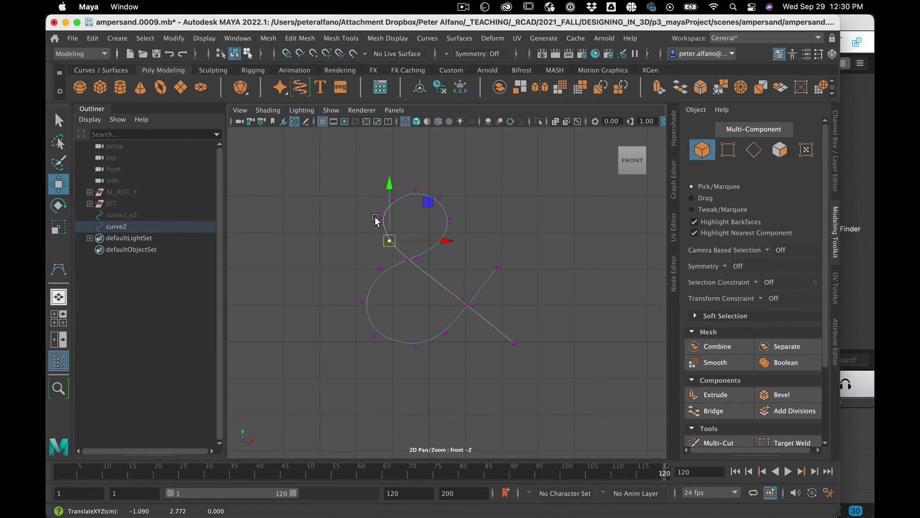
mouse_move(389, 242)
left_mouse_down()
mouse_move(383, 219)
mouse_move(384, 226)
left_mouse_up()
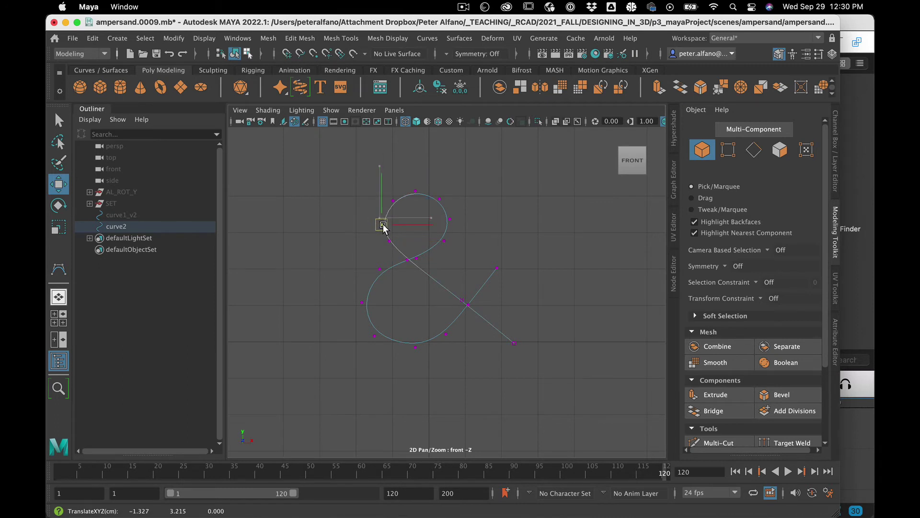
left_click(425, 241)
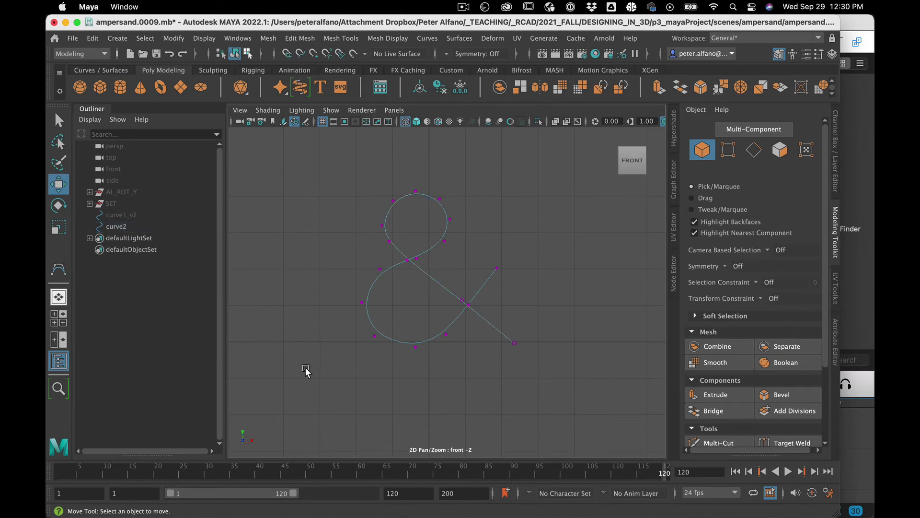
Step: Delete a CV on the upper loop's right side, then restore it with undo
left_click_drag(449, 250, 399, 196)
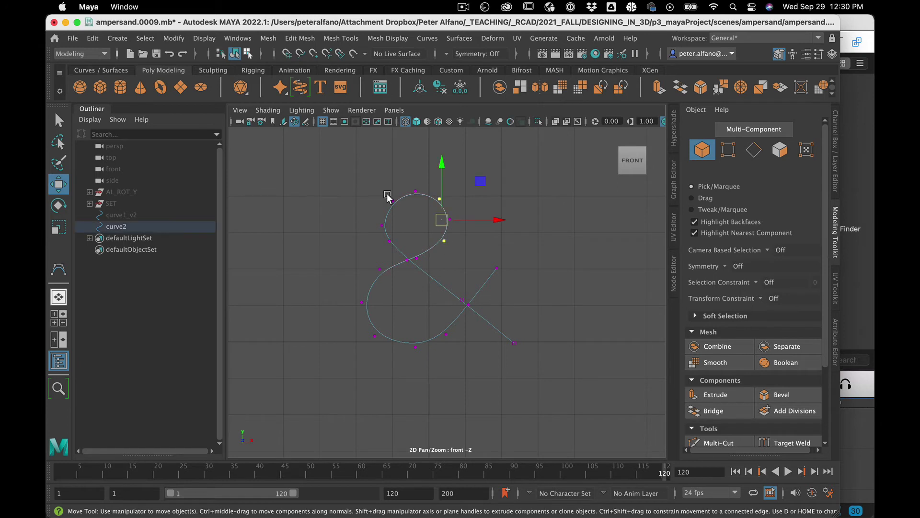
left_click(519, 261)
left_click_drag(459, 251, 431, 234)
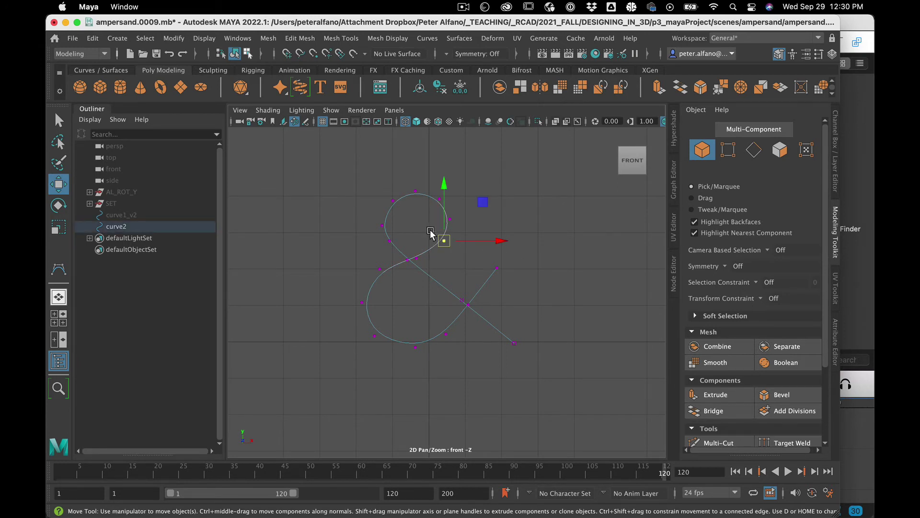
key("BackSpace")
key("z")
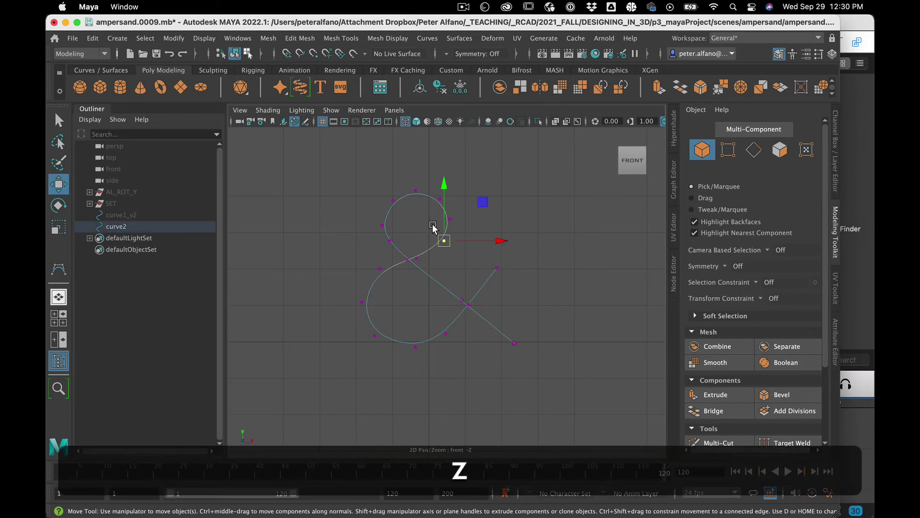
Step: Pick points on the curve for Insert Knot, then undo the recent curve edits
right_click_drag(431, 223, 427, 194)
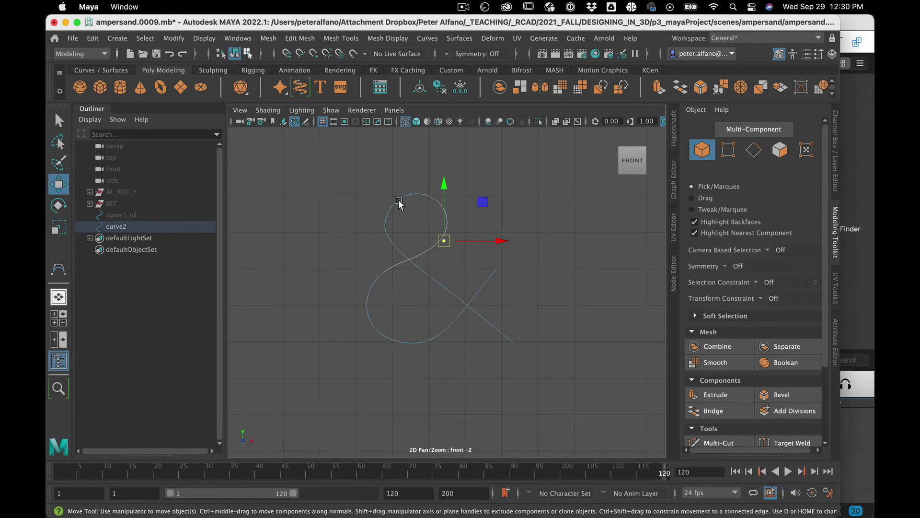
left_click(387, 242)
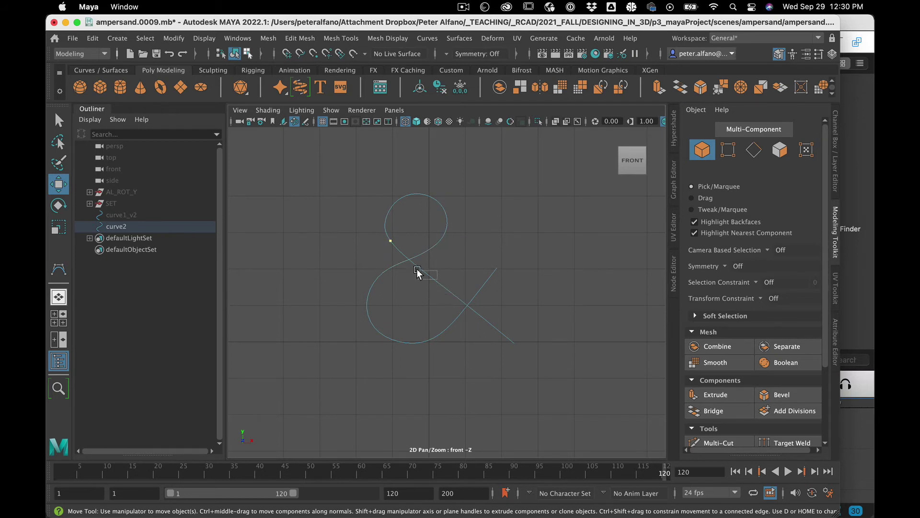
left_click(417, 270)
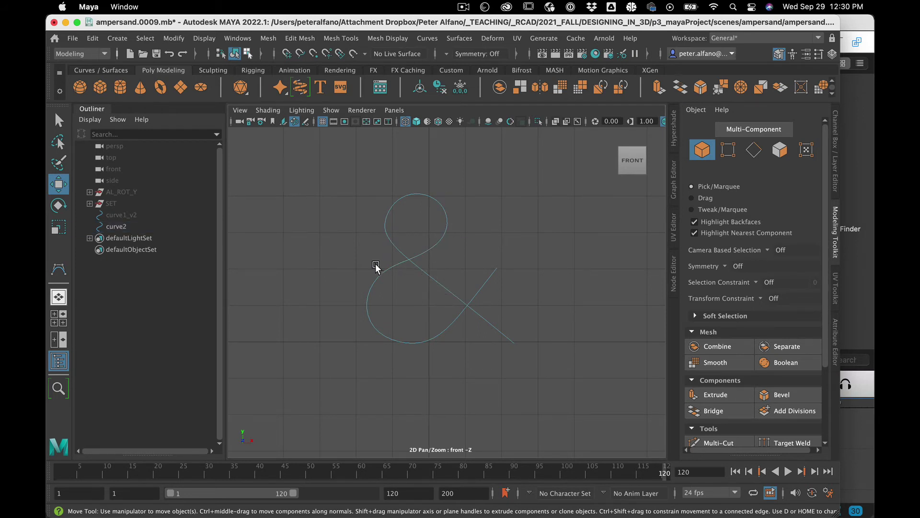
left_click(369, 324)
right_click_drag(390, 317, 312, 257, "shift")
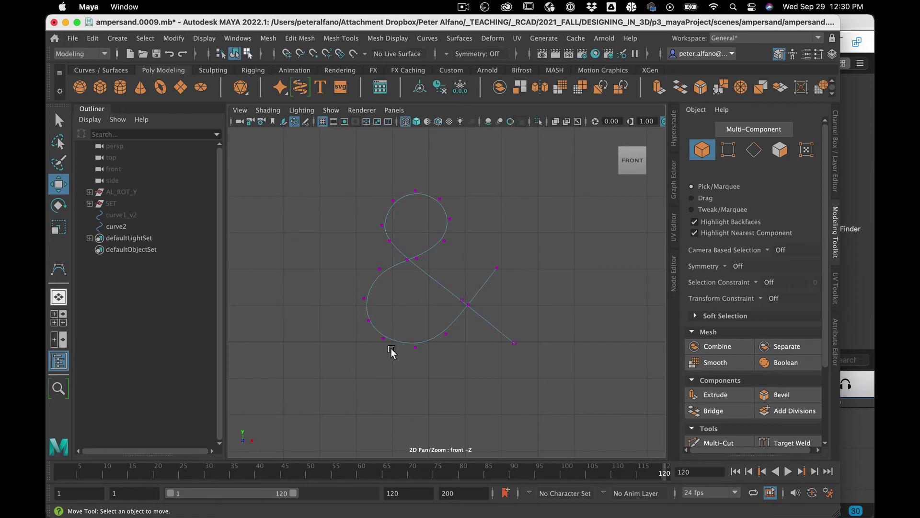
key("z")
key("z")
key("z")
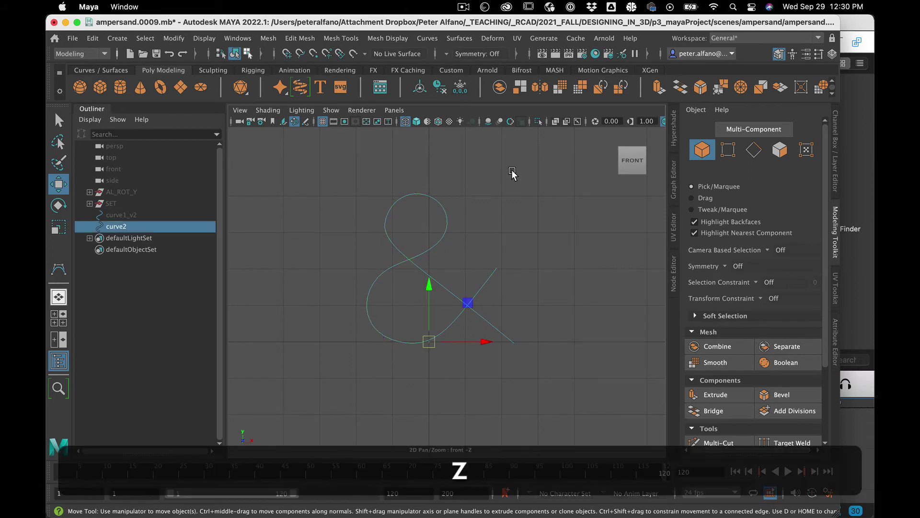
key("z")
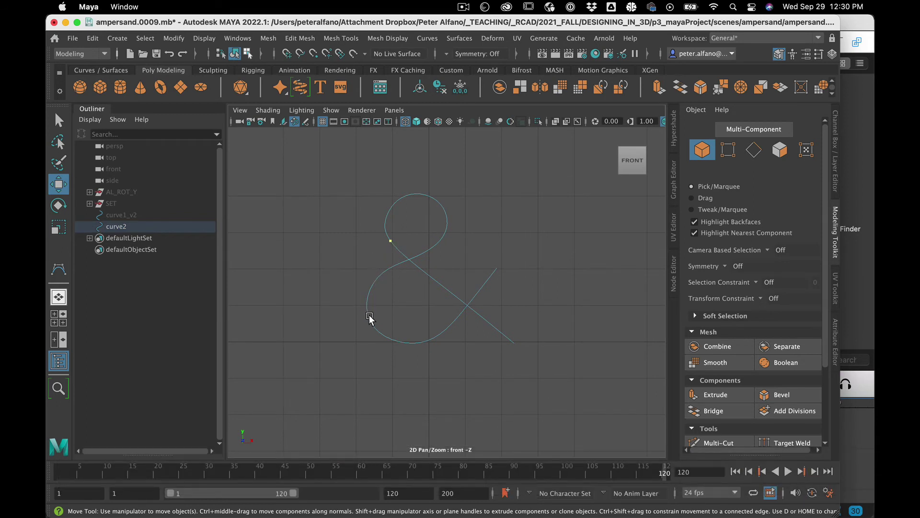
Step: Switch curve2 to control vertex editing and select the upper loop's top CV
right_click(392, 224)
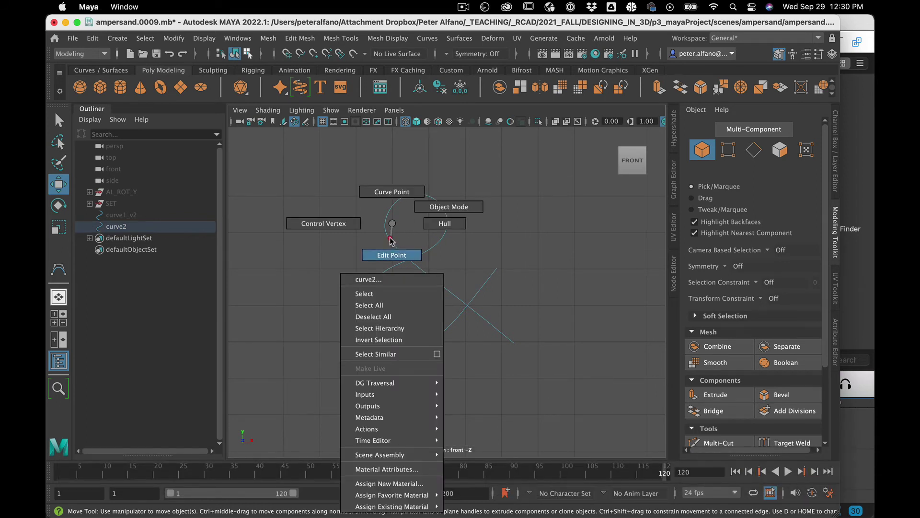
left_click(389, 226)
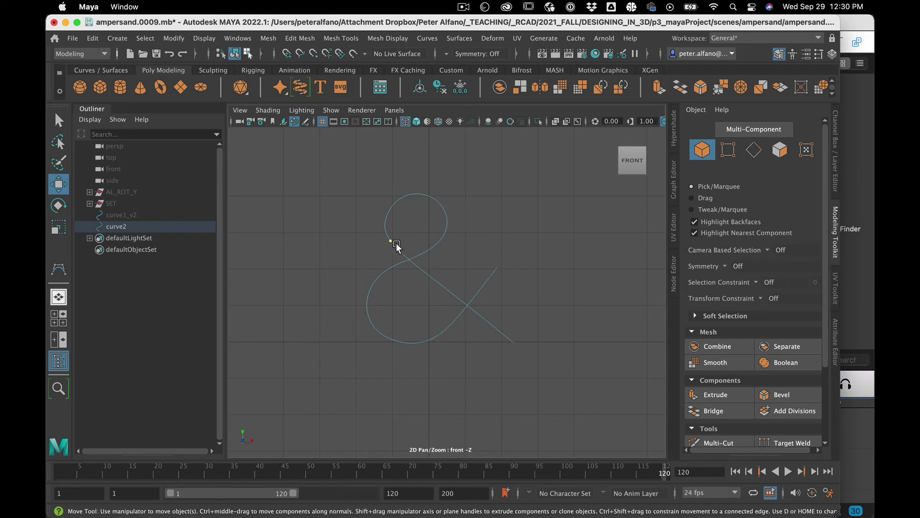
left_click(425, 193)
right_click(429, 192, "shift")
left_click(430, 193)
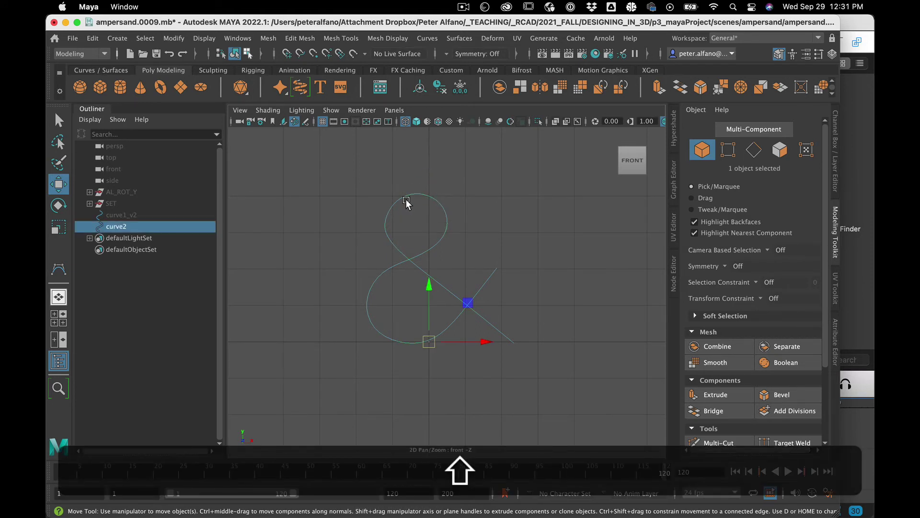
right_click_drag(407, 194, 354, 188)
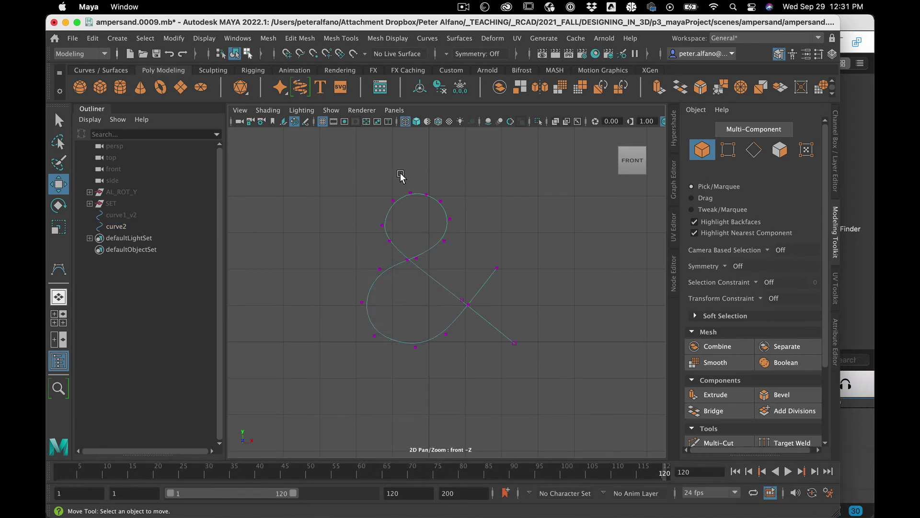
left_click_drag(424, 179, 444, 164)
left_click(486, 196)
Step: Set smooth display with 3, then undo the top CV's move and remove it
key("3")
left_click_drag(438, 154, 464, 195)
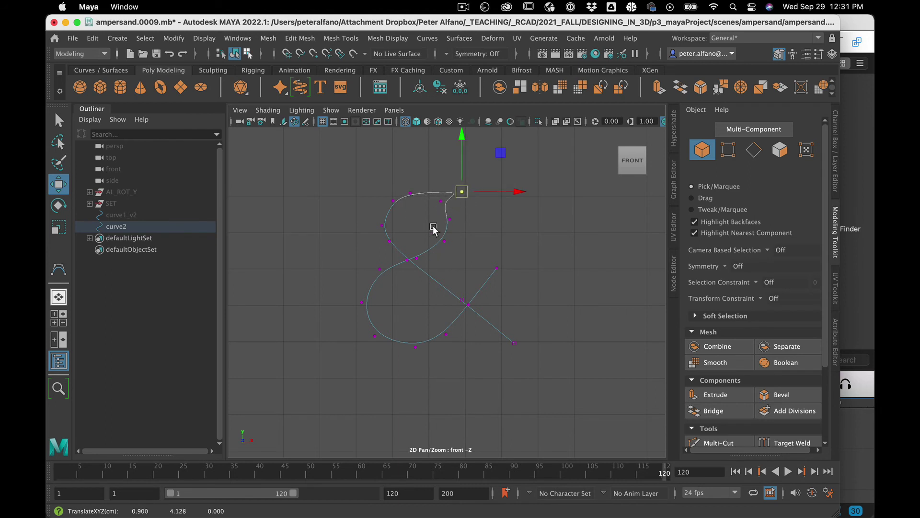
key("z")
key("BackSpace")
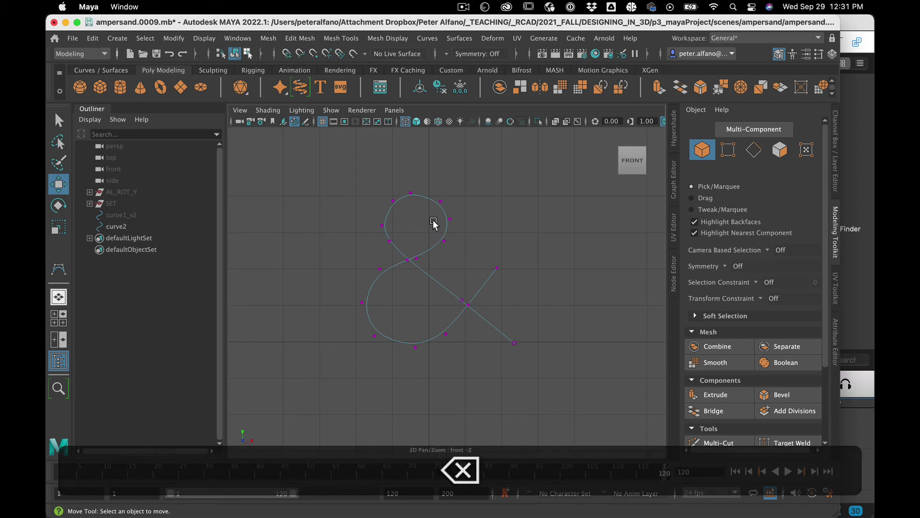
left_click(414, 193)
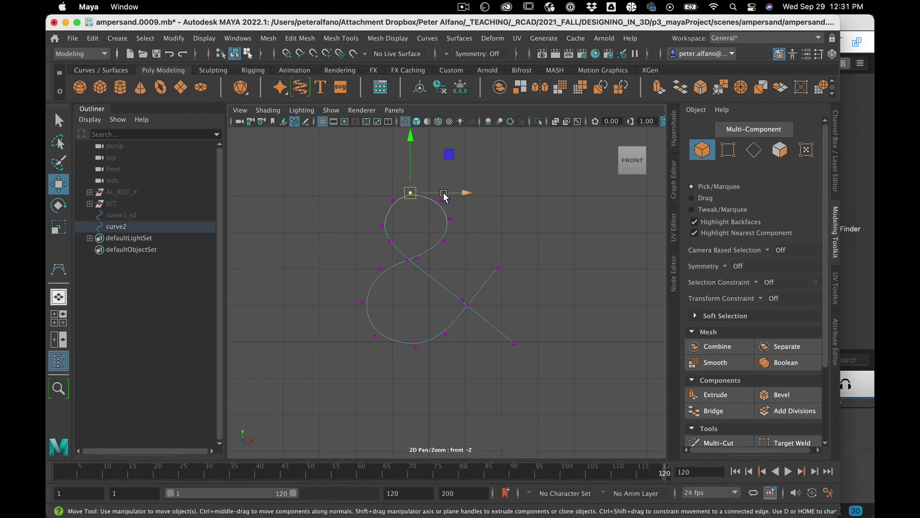
Step: Nudge the top CV slightly right and select curve2 in the Outliner
left_click_drag(456, 194, 459, 194)
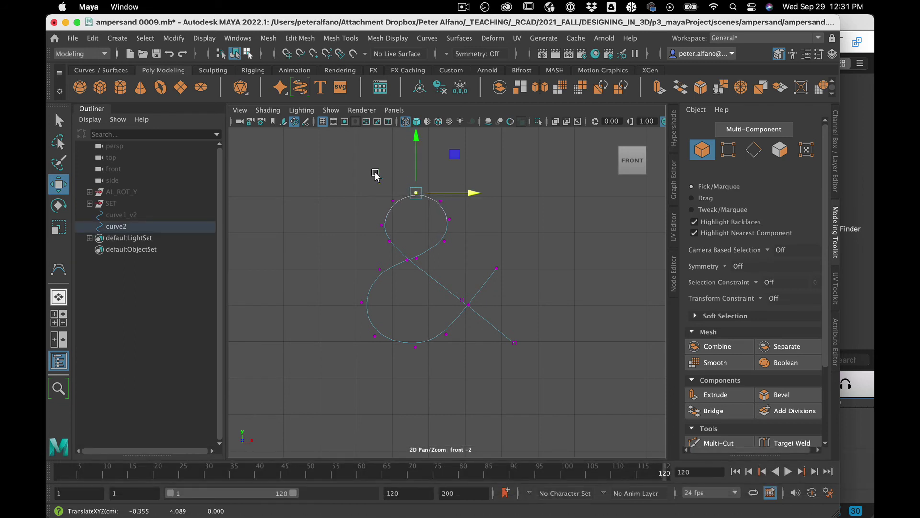
left_click(339, 169)
left_click(127, 226)
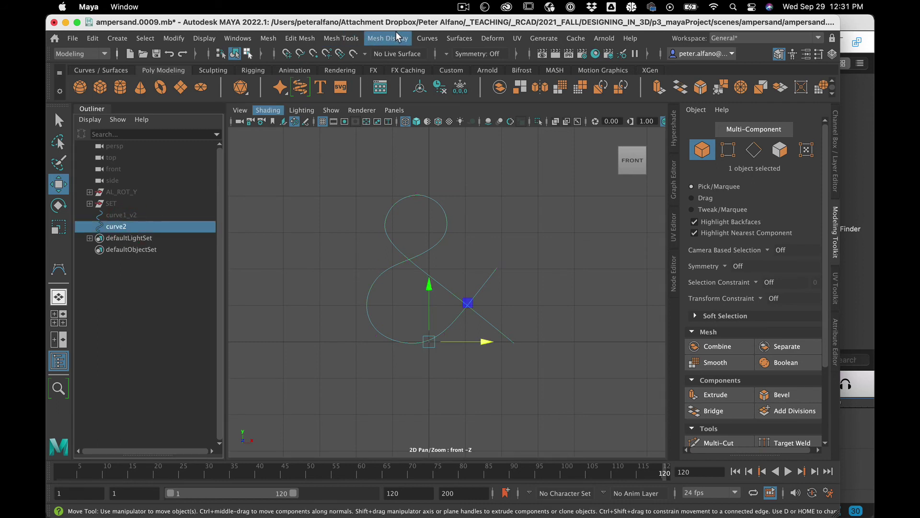
Step: Rebuild curve2 as a uniform 3 Cubic curve keeping its CVs, and inspect the result
left_click(423, 38)
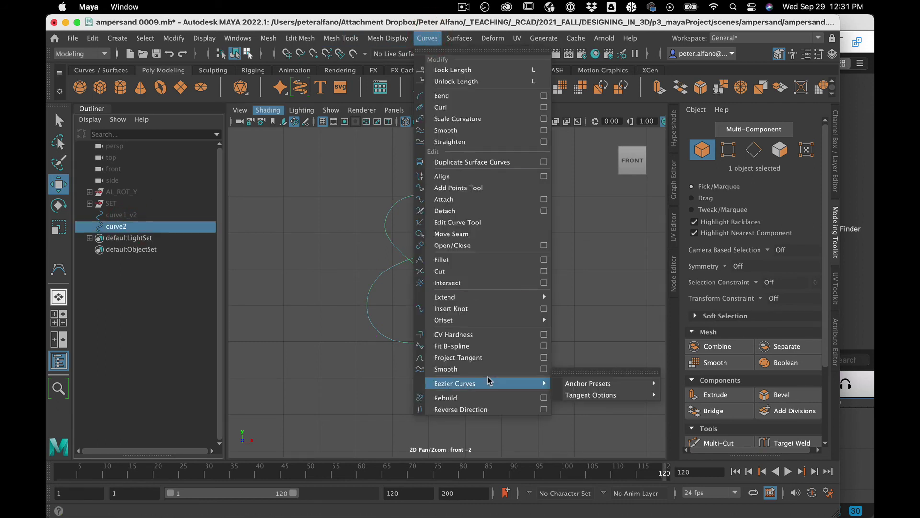
left_click(544, 397)
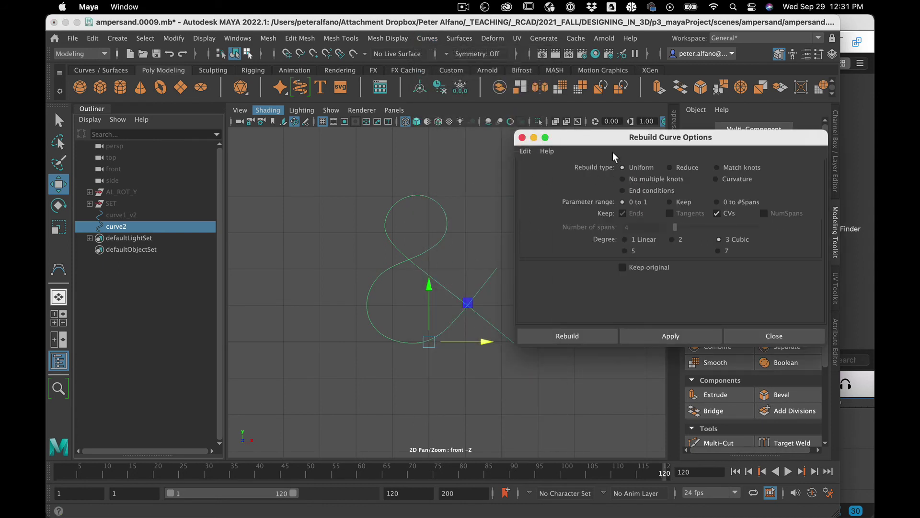
left_click_drag(606, 142, 623, 138)
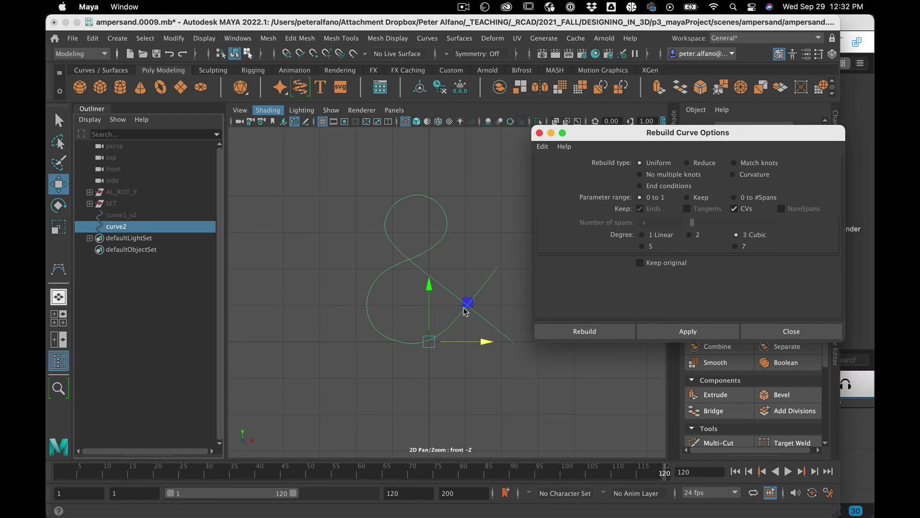
left_click(691, 331)
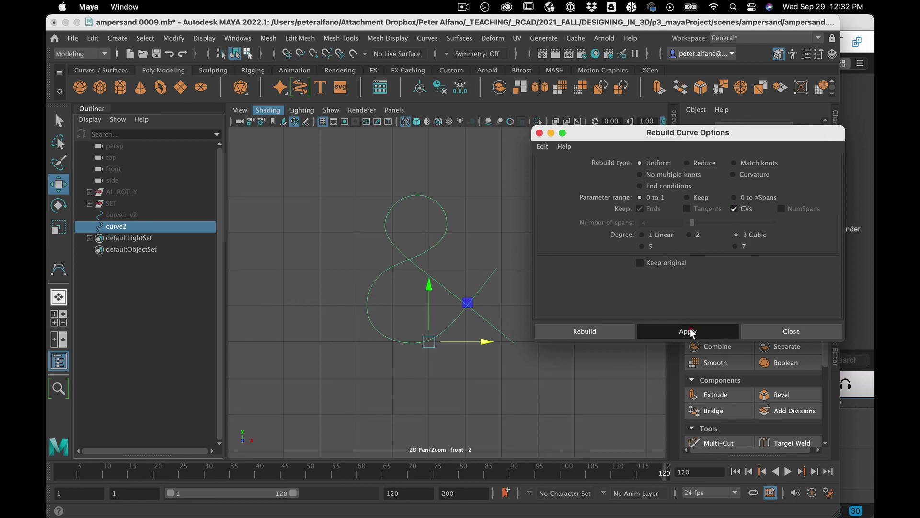
left_click(480, 228)
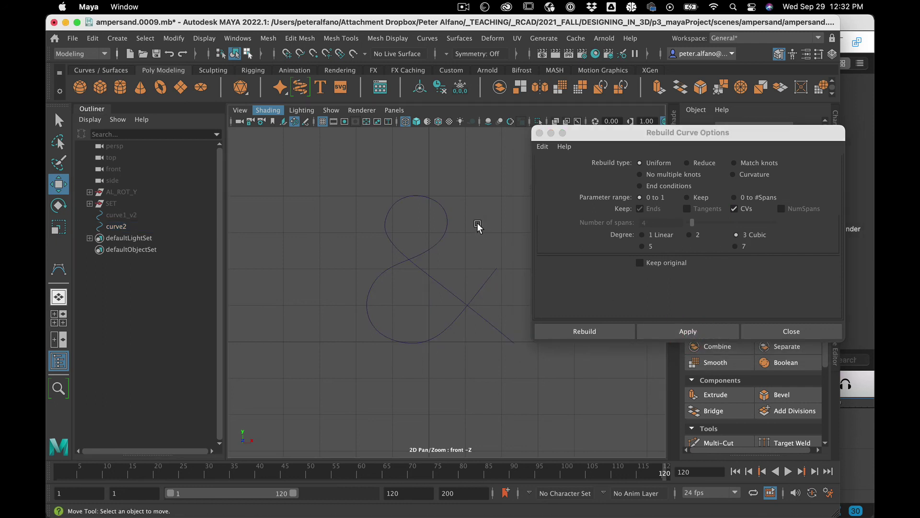
left_click(417, 200)
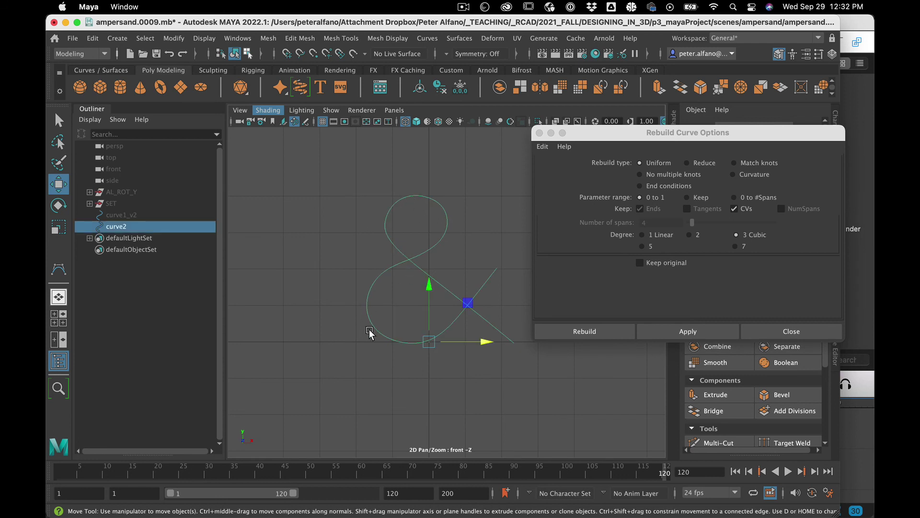
left_click(313, 279)
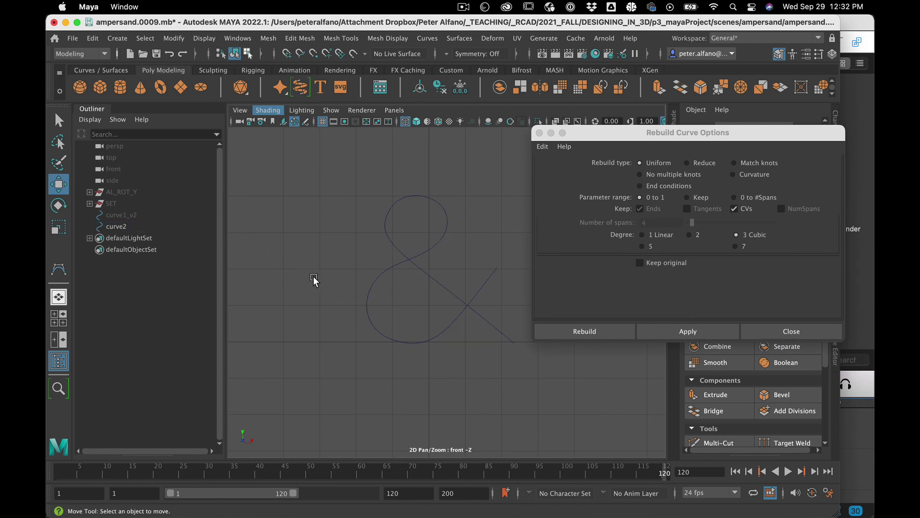